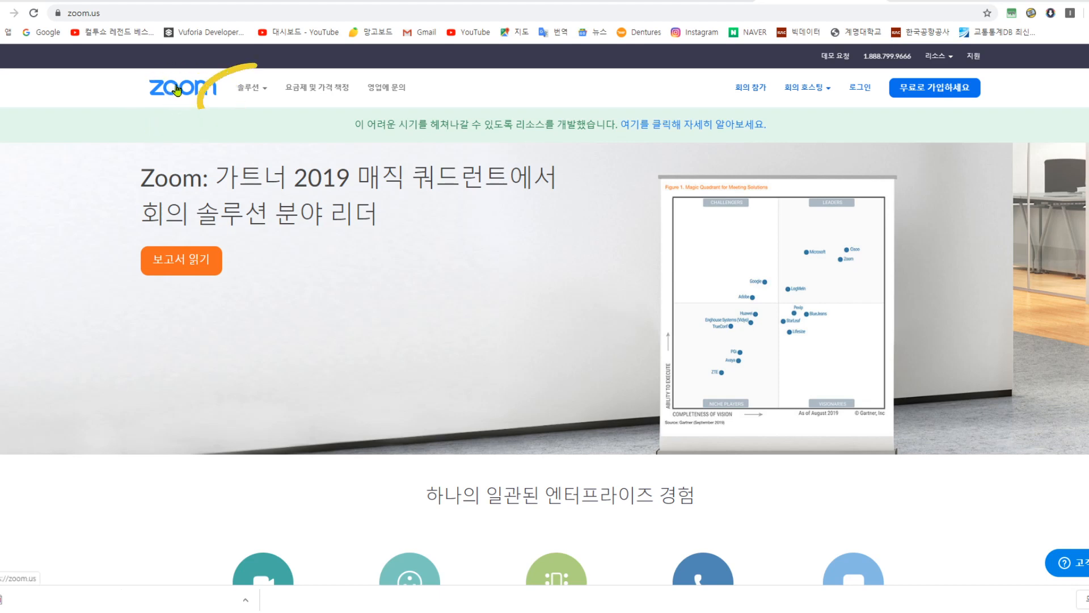
- Go to the 회의 및 대화 product page from the 솔루션 menu on the Zoom website
mouse_move(246, 95)
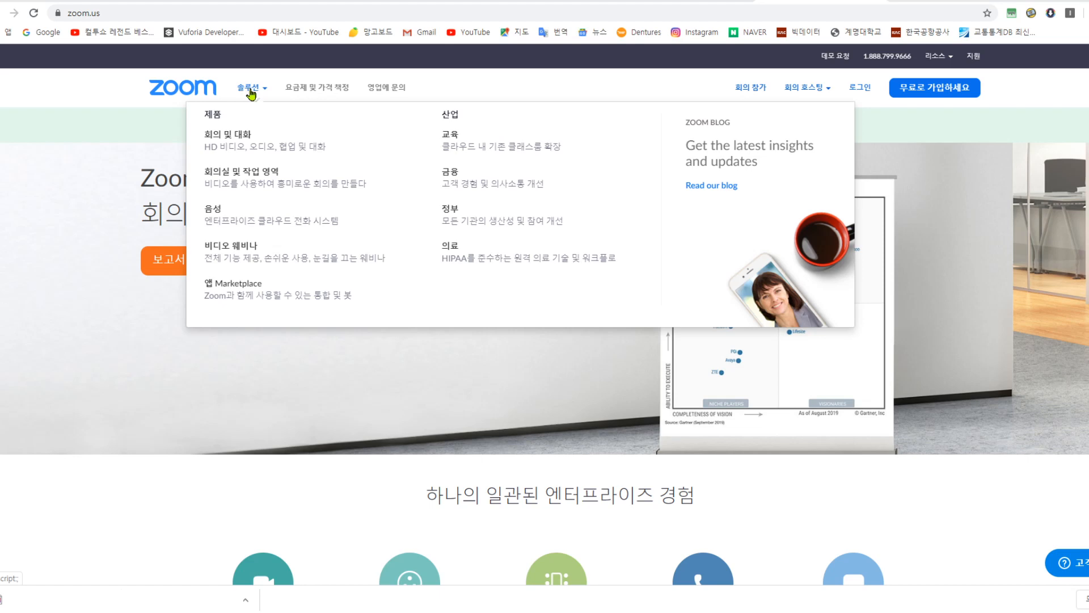
click(233, 141)
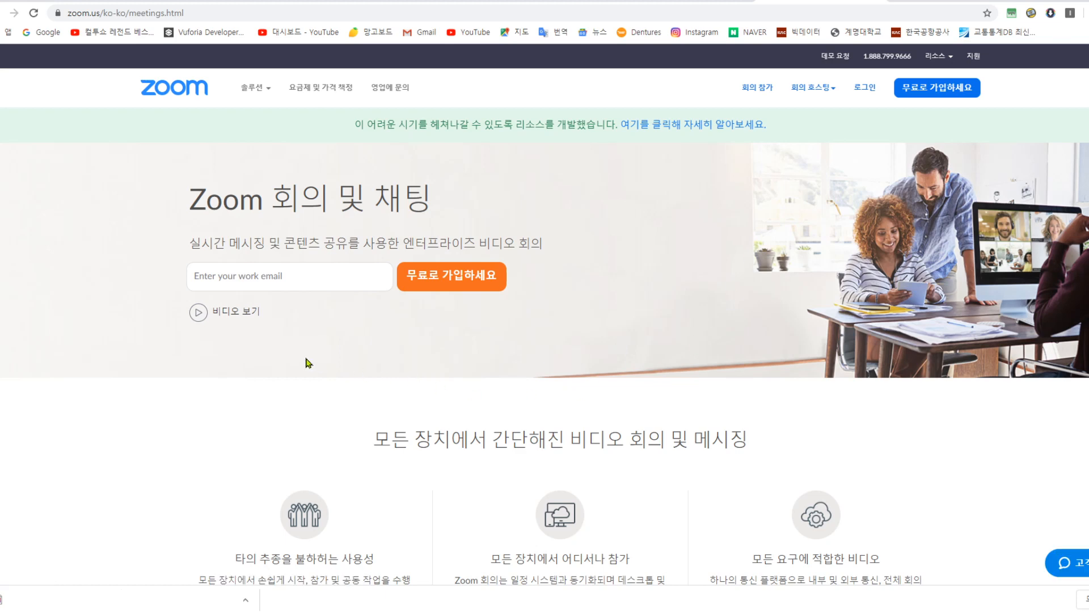
scroll(306, 363, down, 12)
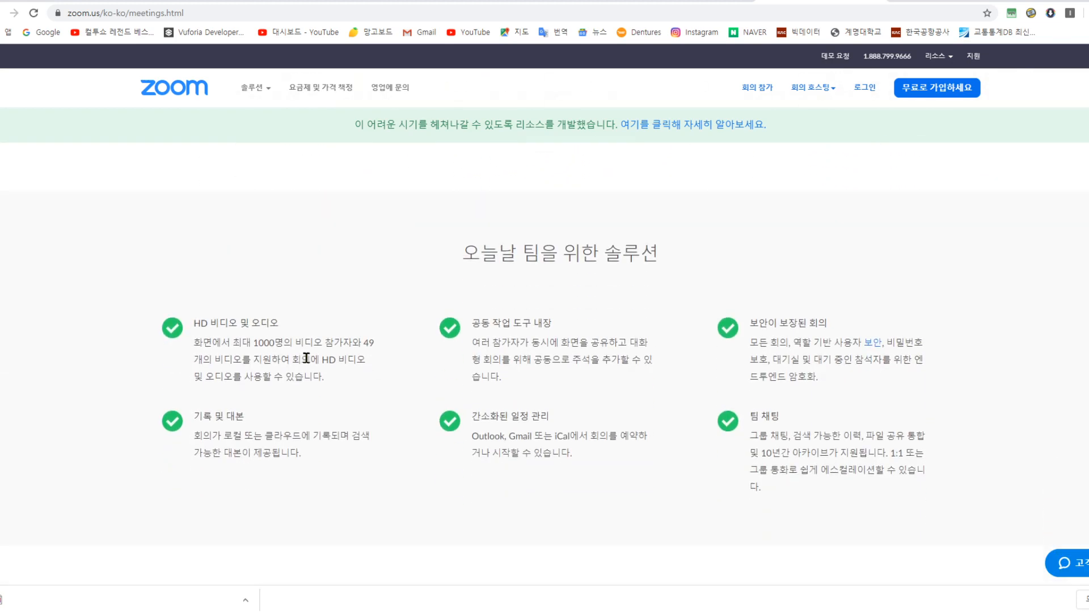
scroll(306, 357, down, 12)
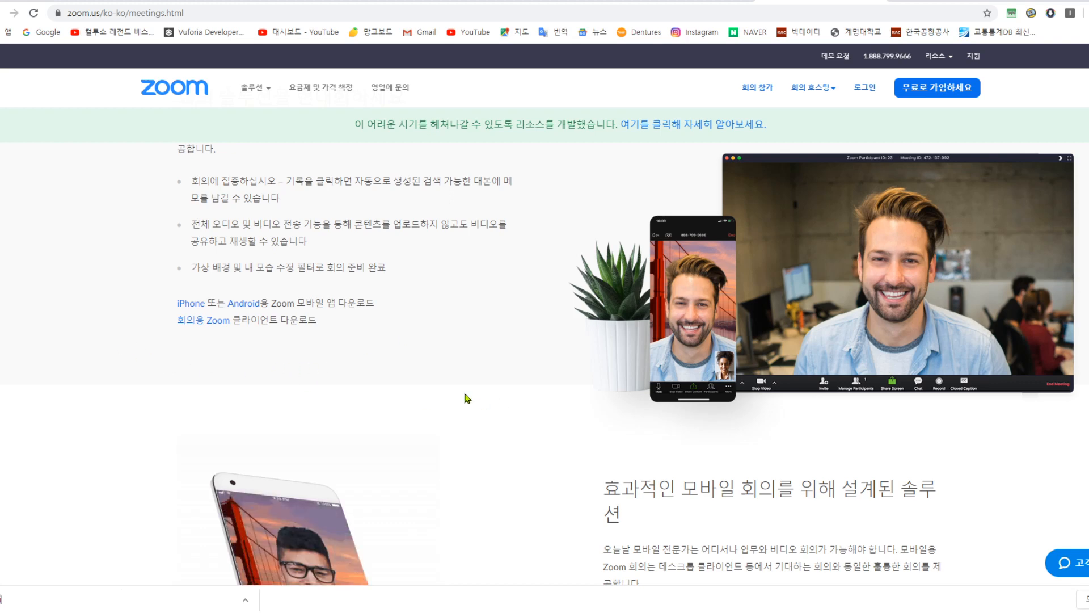
scroll(464, 397, down, 4)
scroll(464, 397, down, 12)
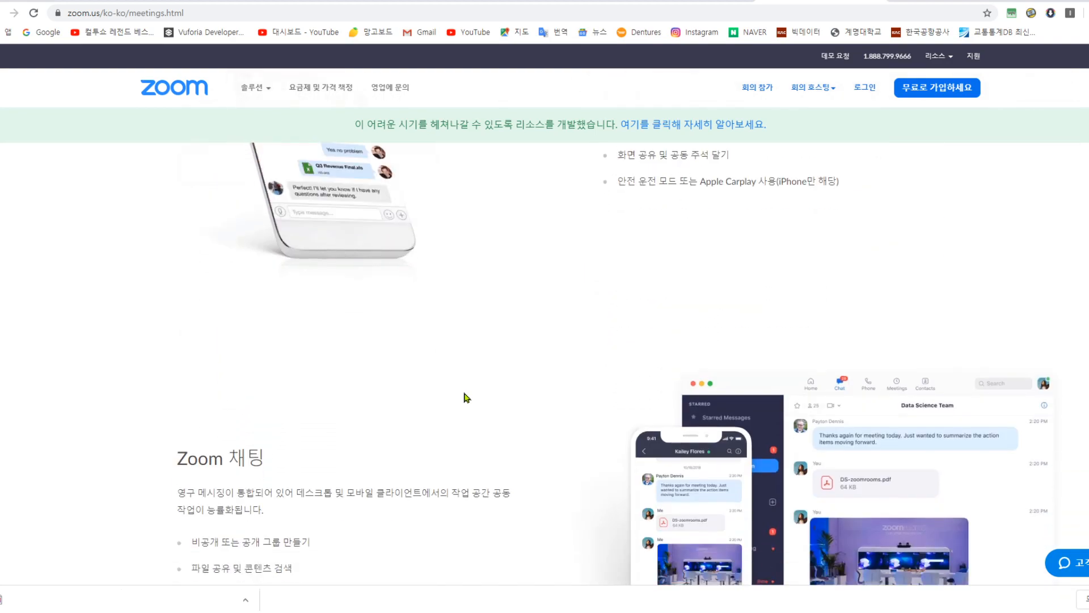
scroll(465, 395, down, 15)
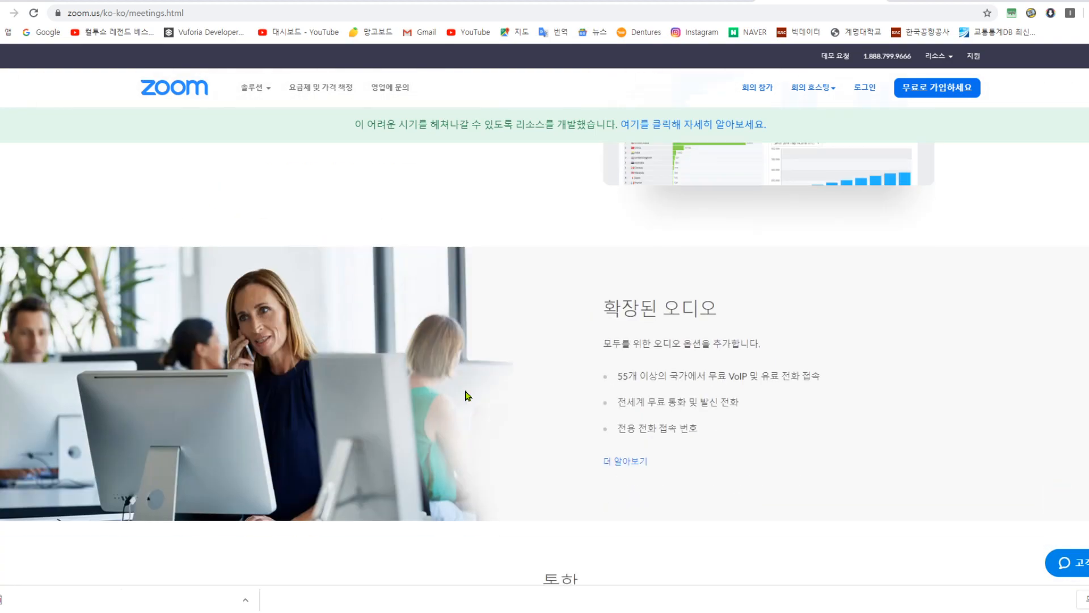
scroll(465, 393, down, 8)
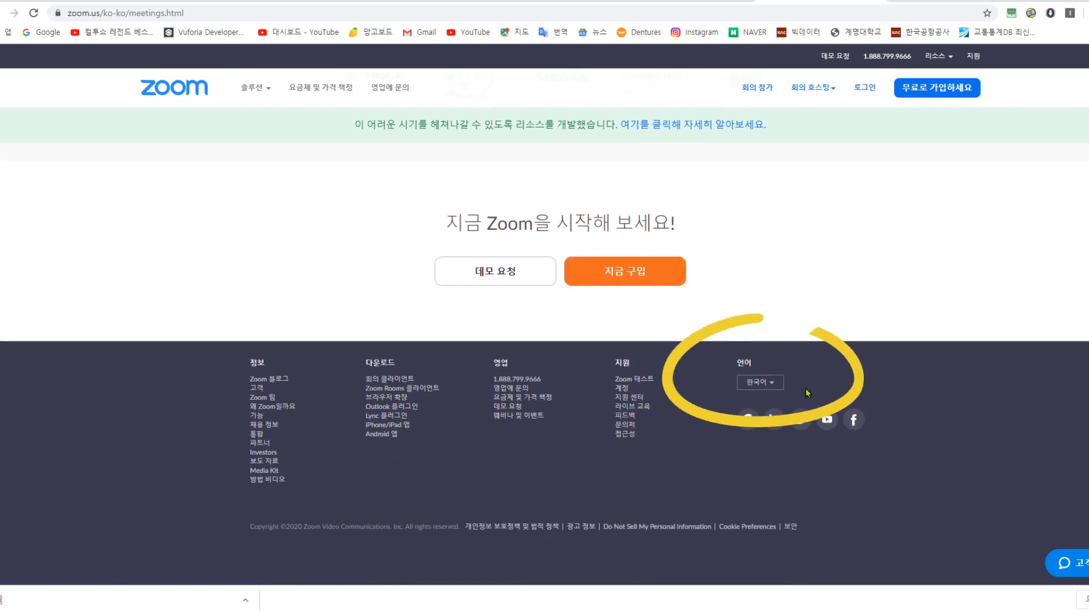
click(774, 381)
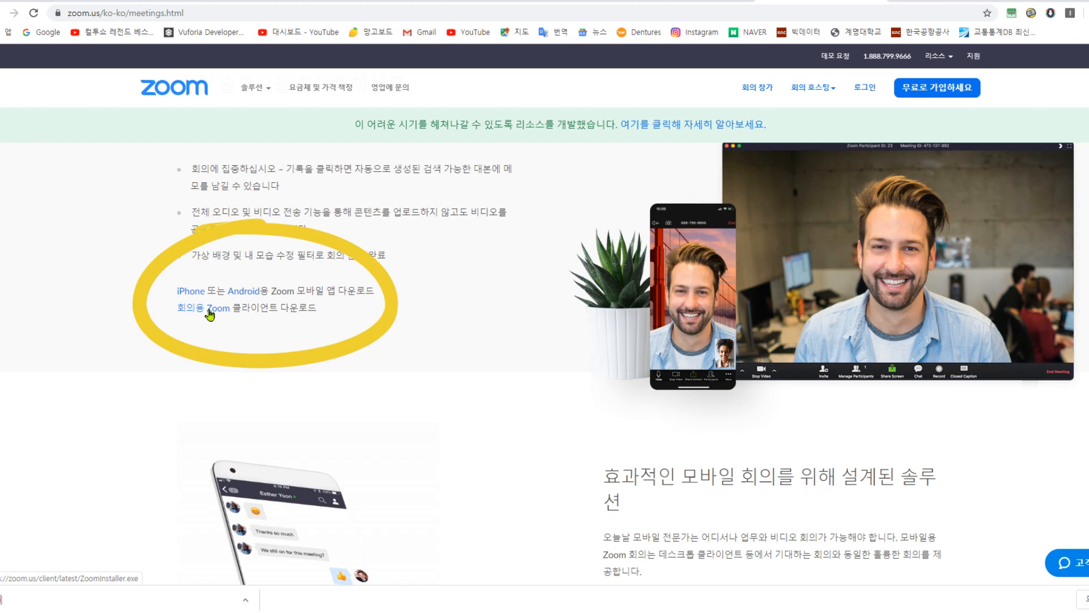
- Download the 회의용 Zoom 클라이언트 desktop installer from the meetings page
click(210, 312)
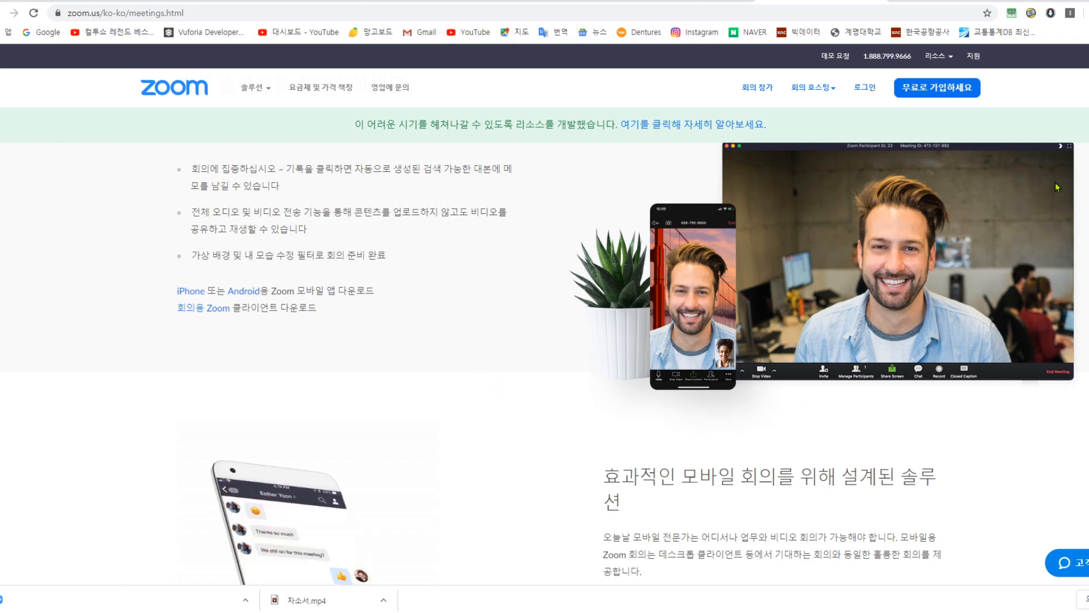
mouse_move(917, 63)
mouse_down()
mouse_move(890, 133)
mouse_move(1012, 121)
mouse_move(943, 65)
mouse_up()
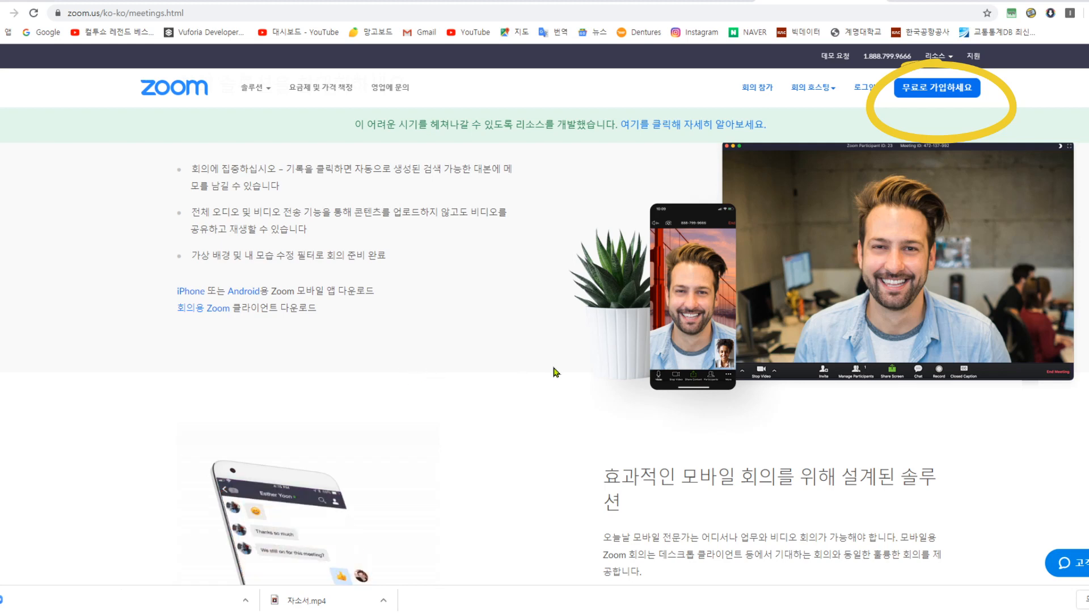
- Sign up for Zoom for free using Google login to reach the account's Meetings page
click(945, 92)
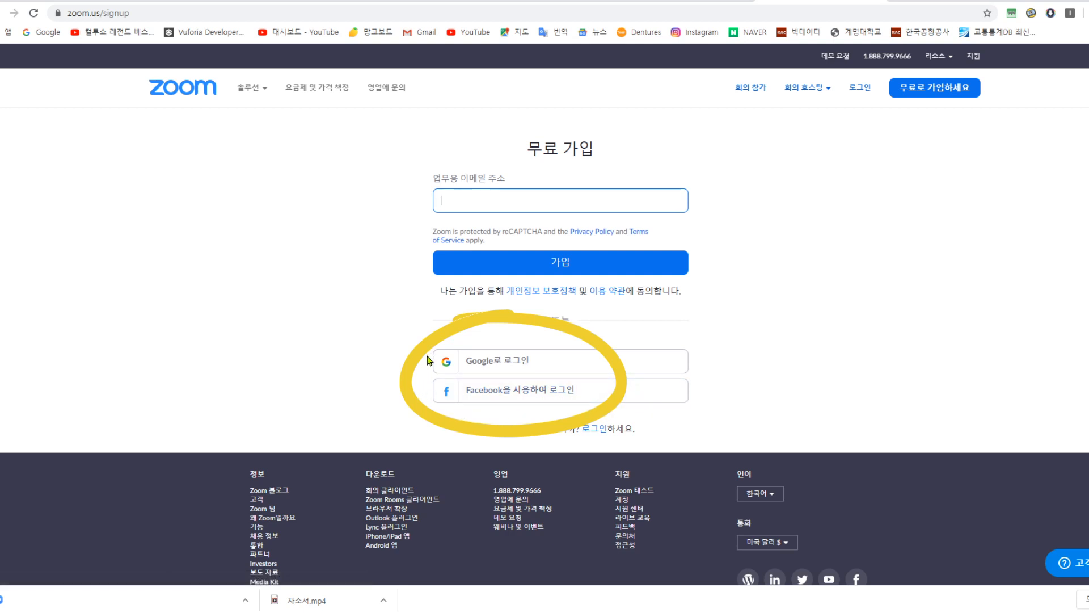
click(507, 365)
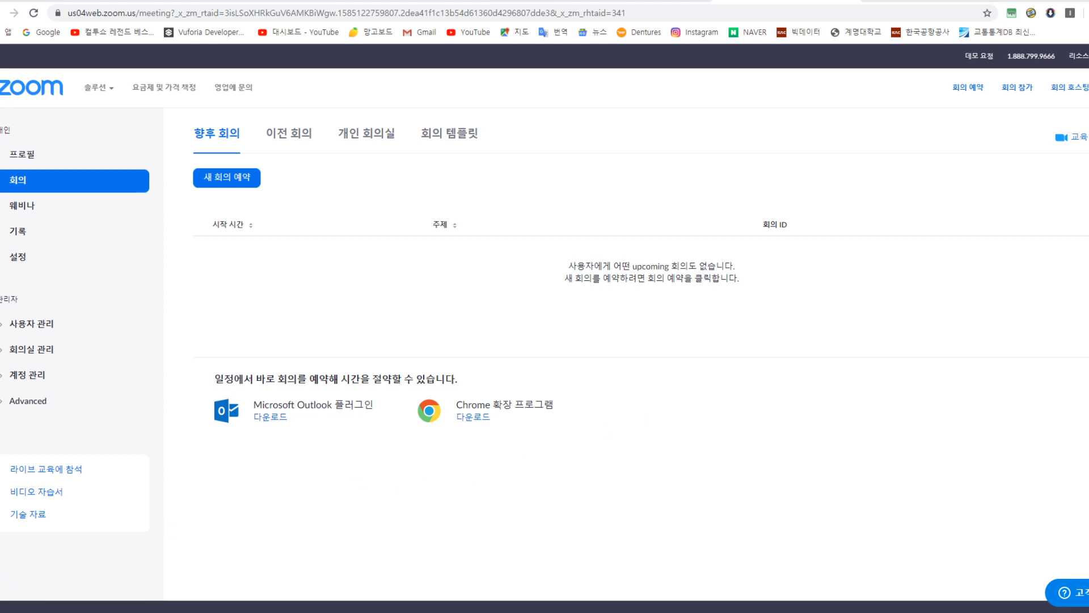
- Launch the Zoom desktop app from Windows search and start scheduling a new meeting (예약)
click(29, 611)
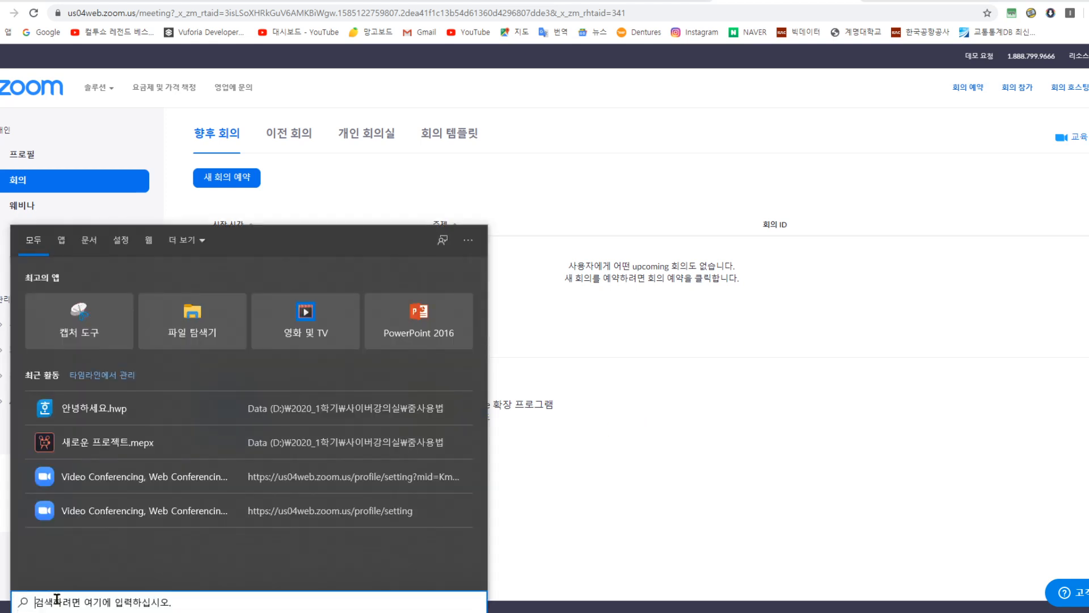
text(z)
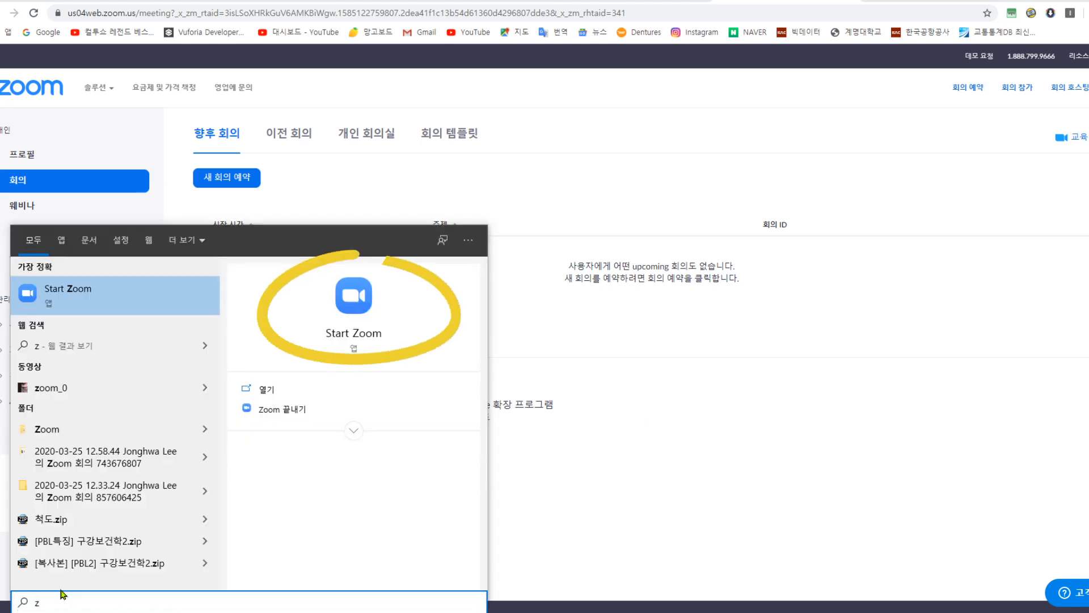
text(oom)
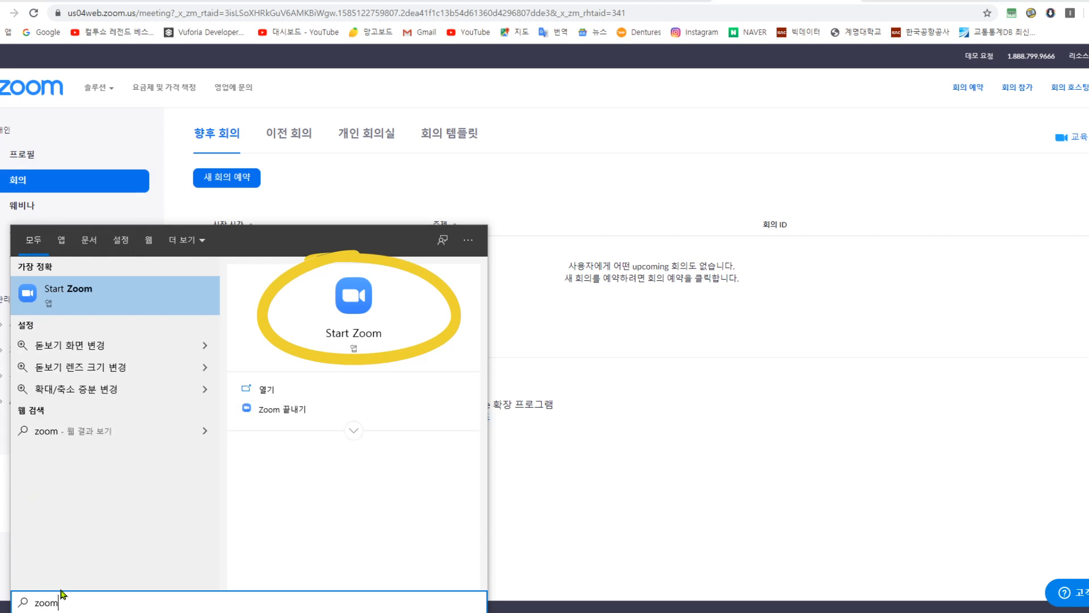
key(Return)
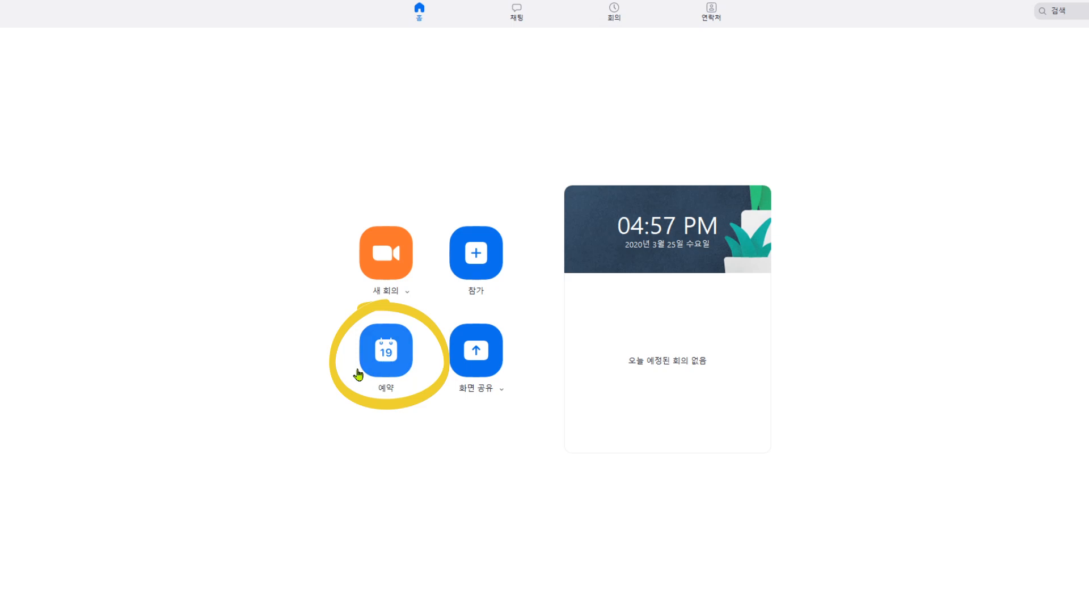
click(384, 357)
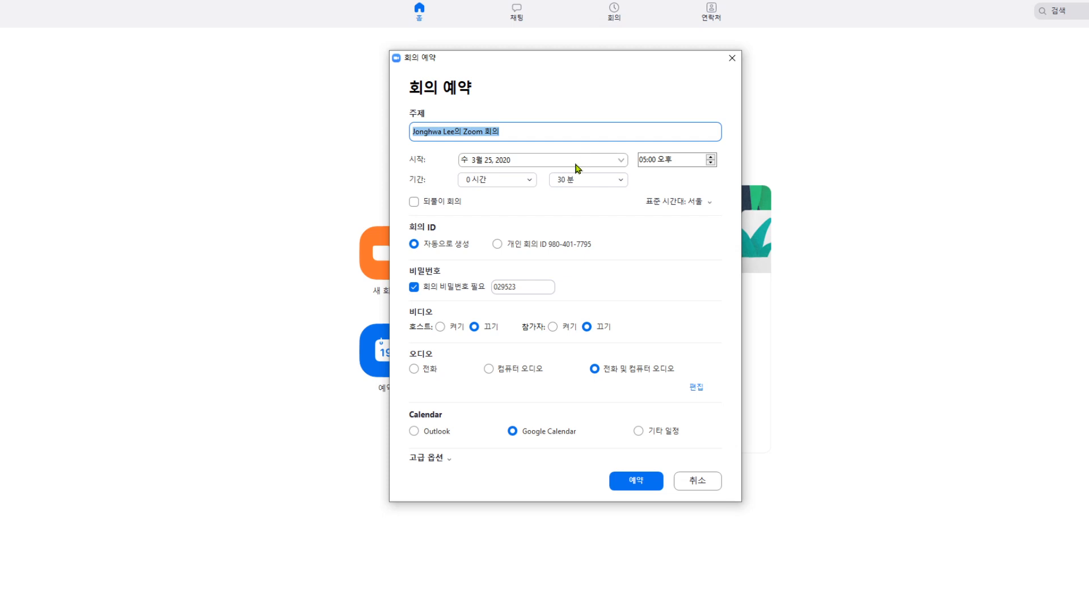
- Set the meeting topic to '교정학 및 실습' plus the instructor's name and open the start-date calendar
text(ㄱ교정하)
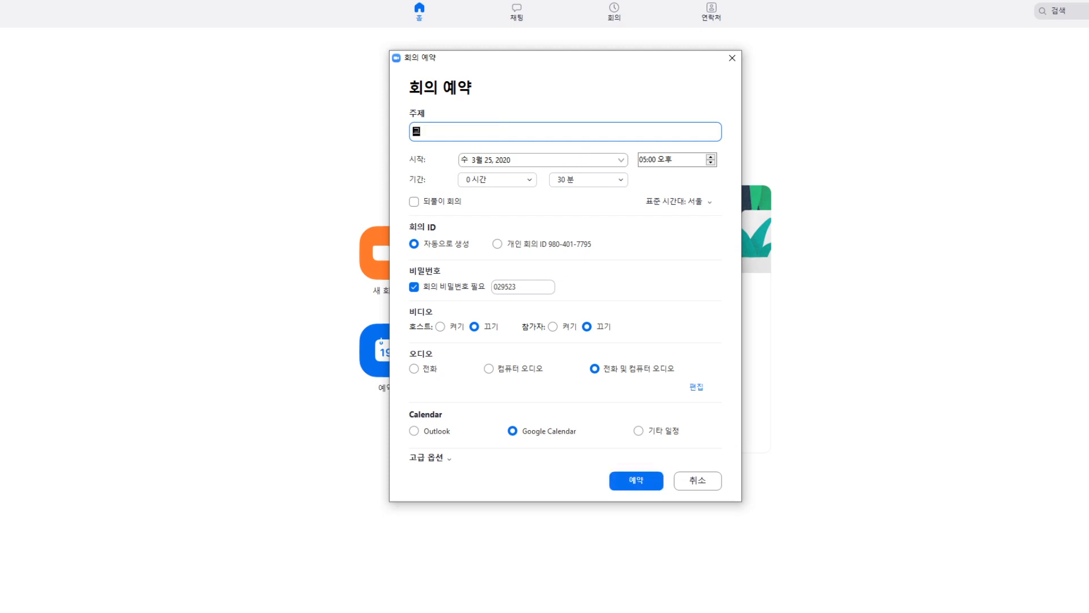
text(ㄱ 및 ㅅ)
text(실습)
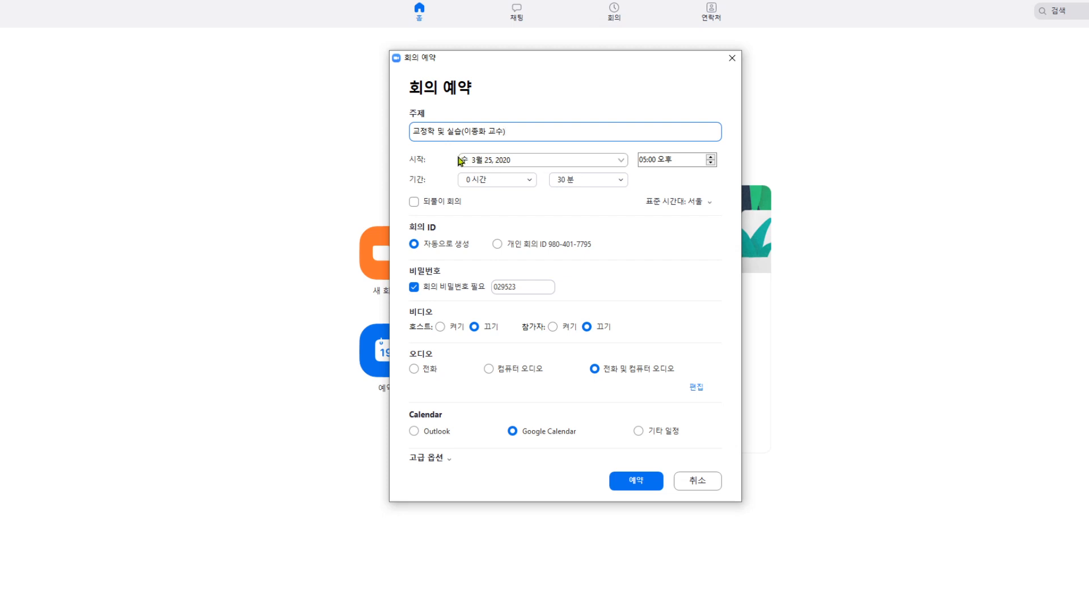
click(609, 163)
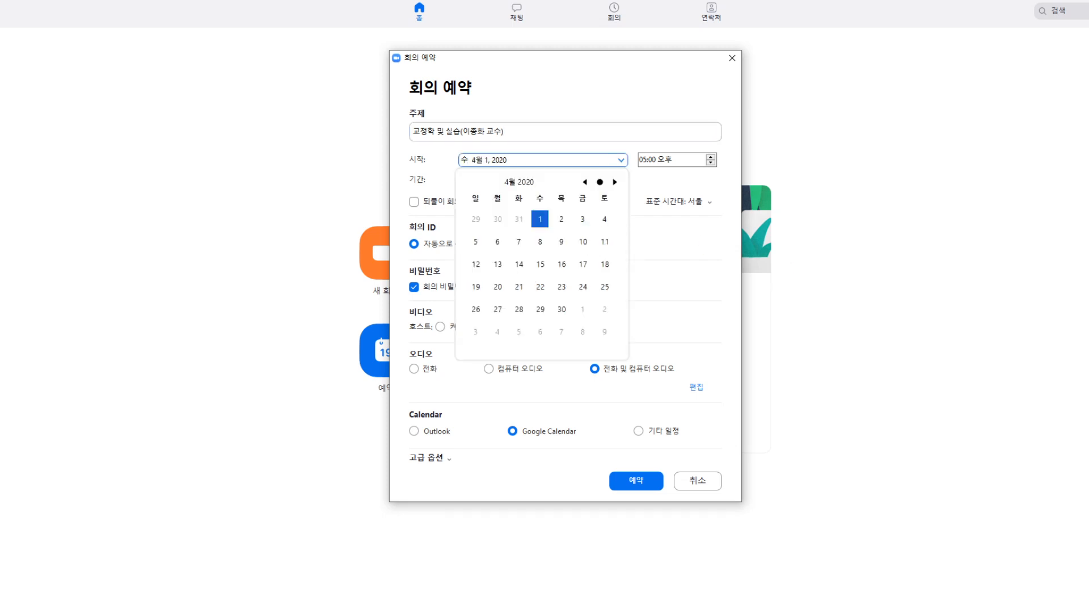
- Set the meeting to start on April 1, 2020 at 09:00 오전
click(717, 194)
double_click(710, 157)
click(713, 156)
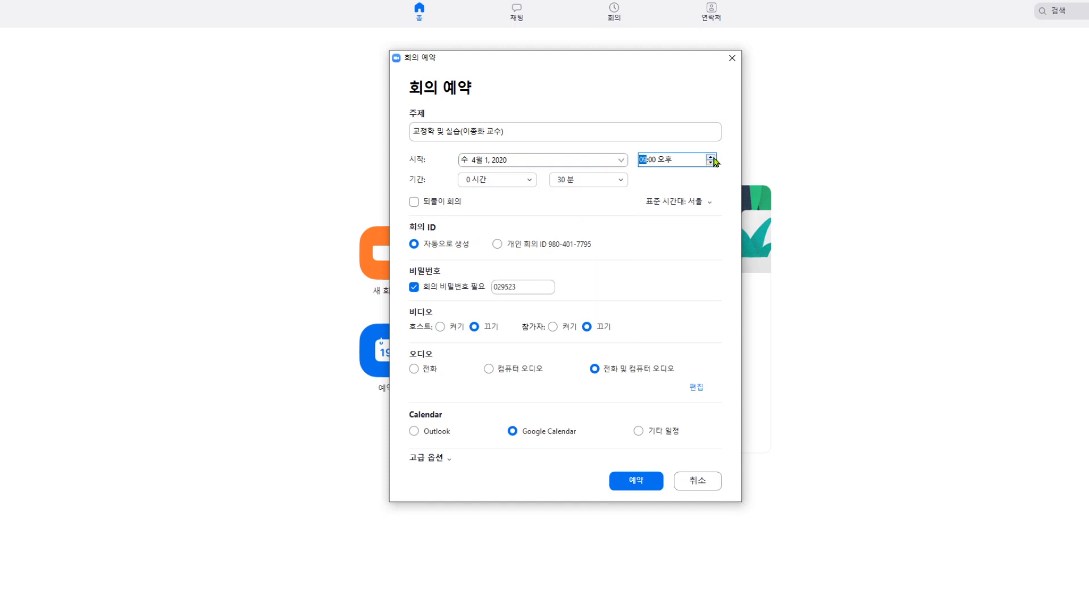
click(712, 163)
- Set the meeting duration to 5 시간 0 분
click(529, 181)
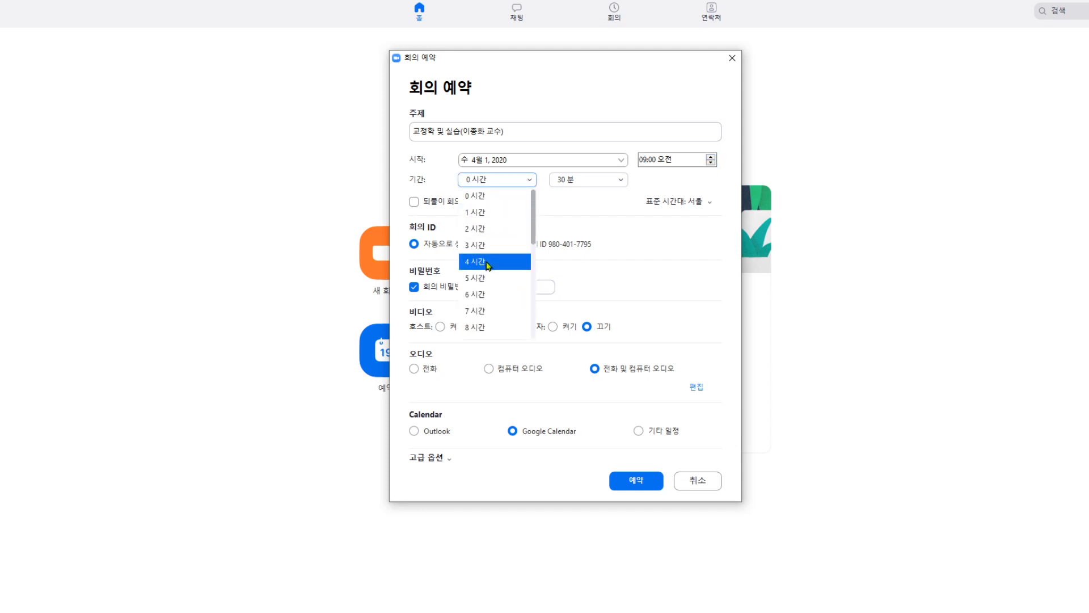
click(485, 279)
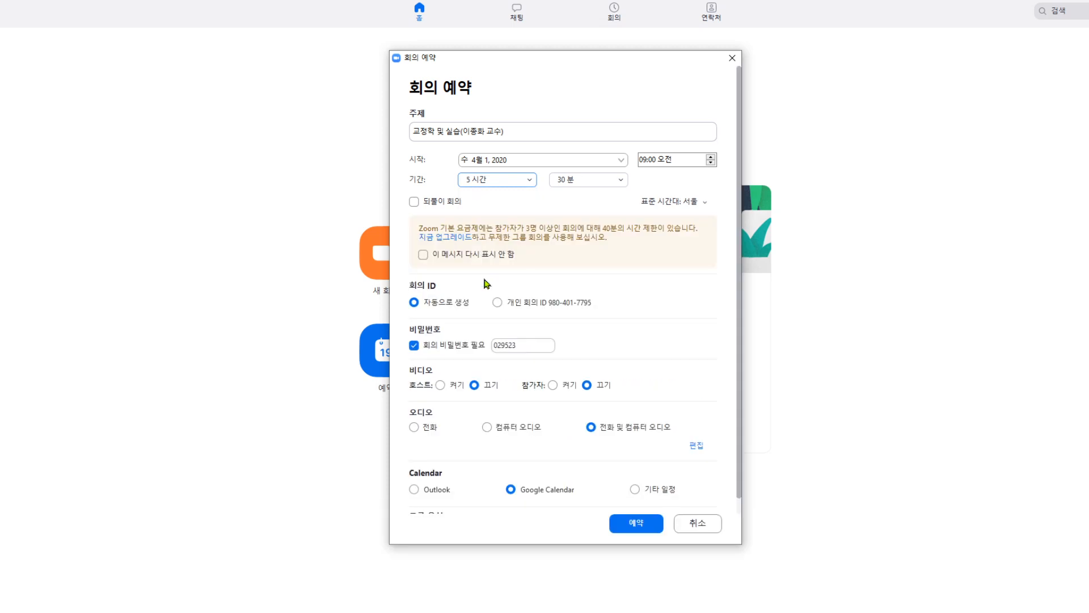
click(623, 180)
click(607, 196)
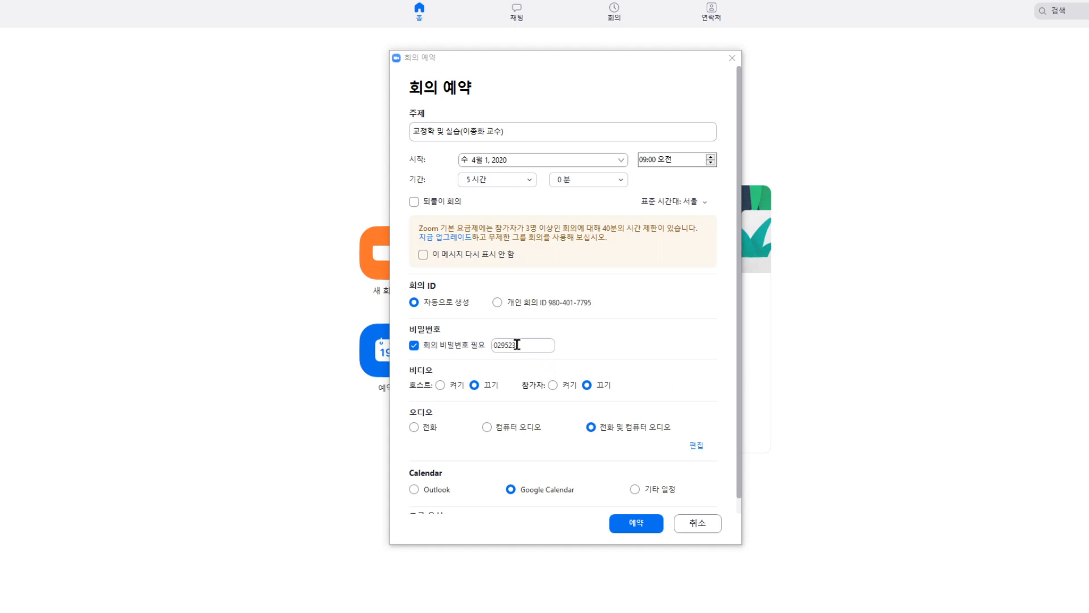
- Turn off the meeting password requirement and select the 기타 일정 (Other calendars) option
click(414, 345)
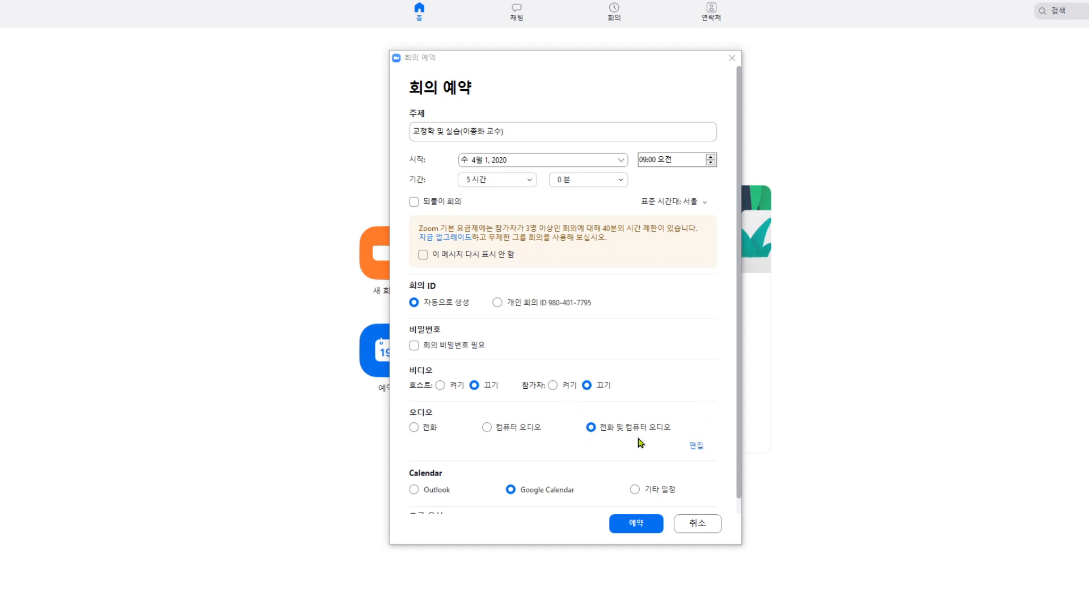
scroll(640, 443, down, 1)
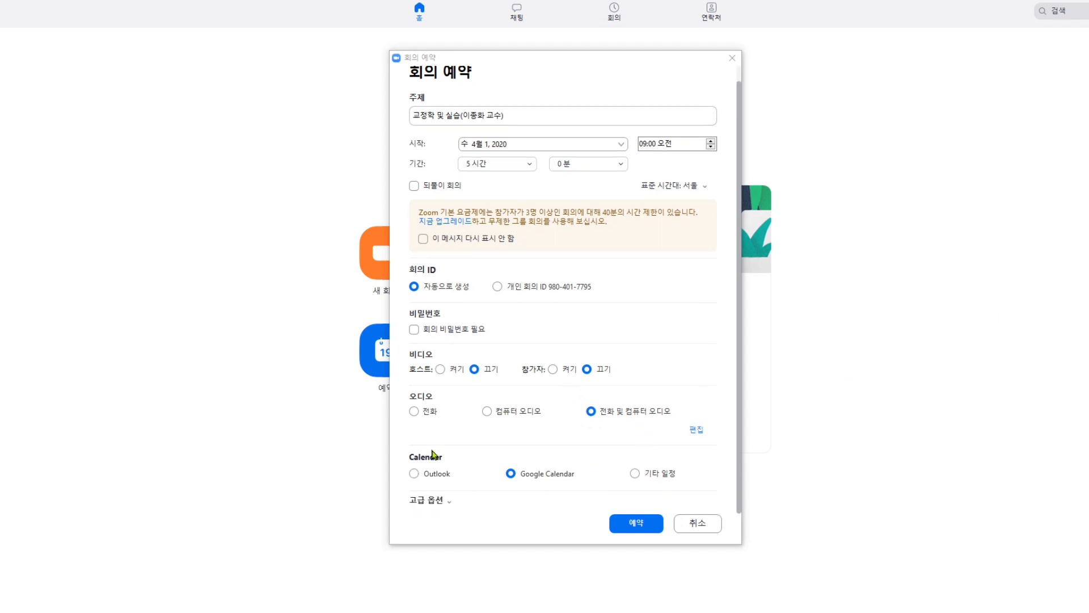
click(635, 474)
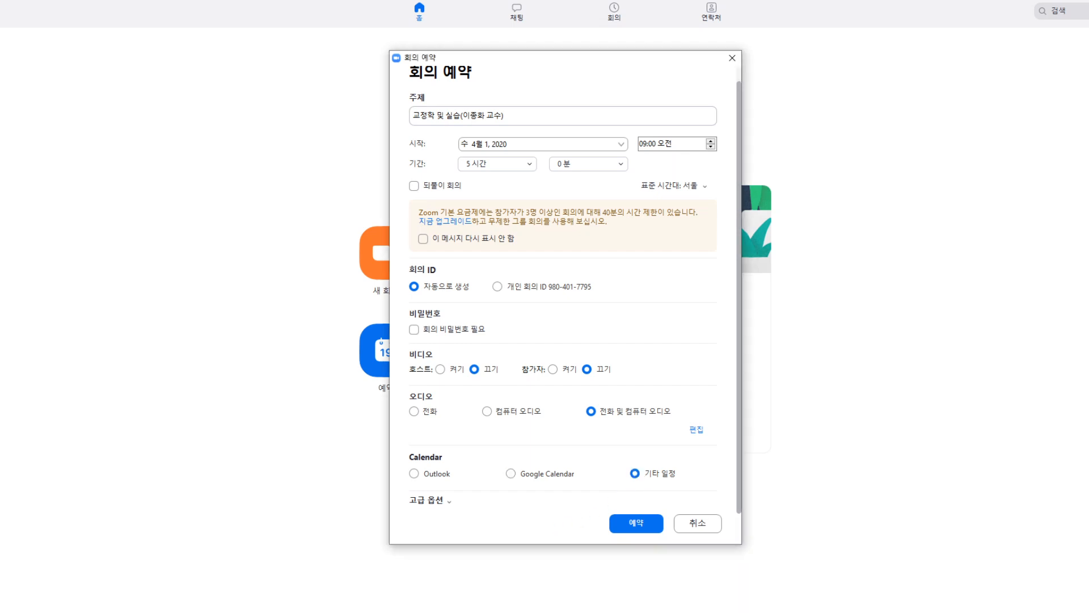
click(450, 502)
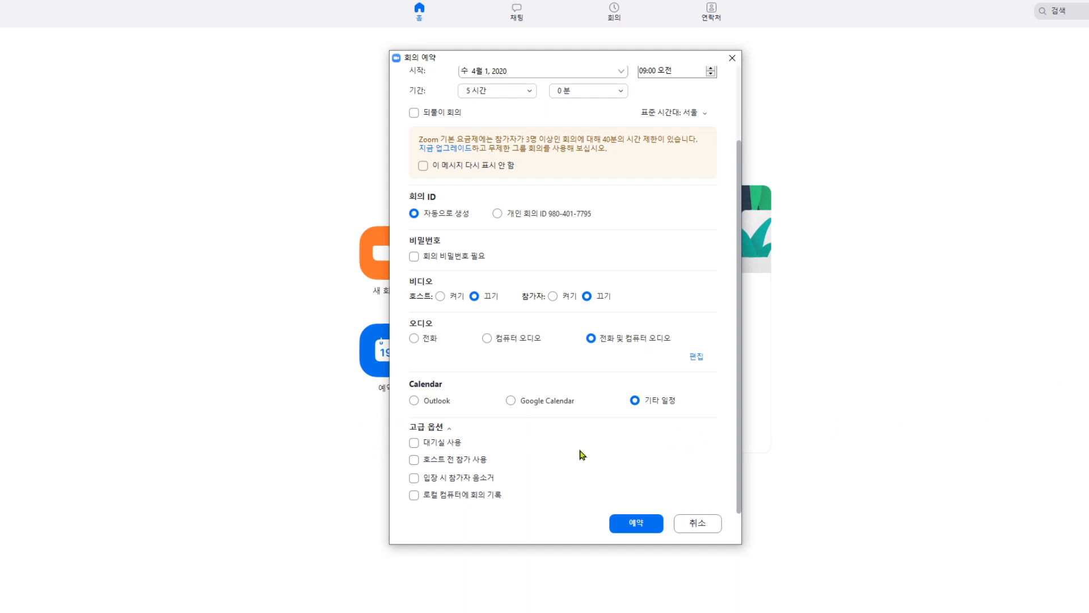
- Enable 대기실 사용, 입장 시 참가자 음소거, and 로컬 컴퓨터에 회의 기록 in advanced options
click(415, 443)
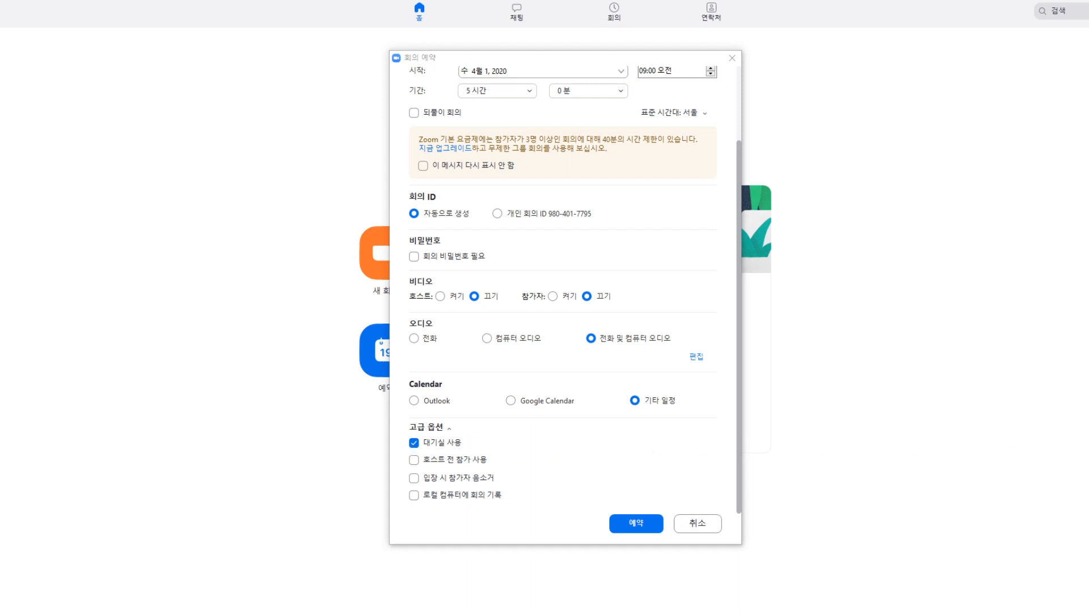
click(414, 480)
click(414, 497)
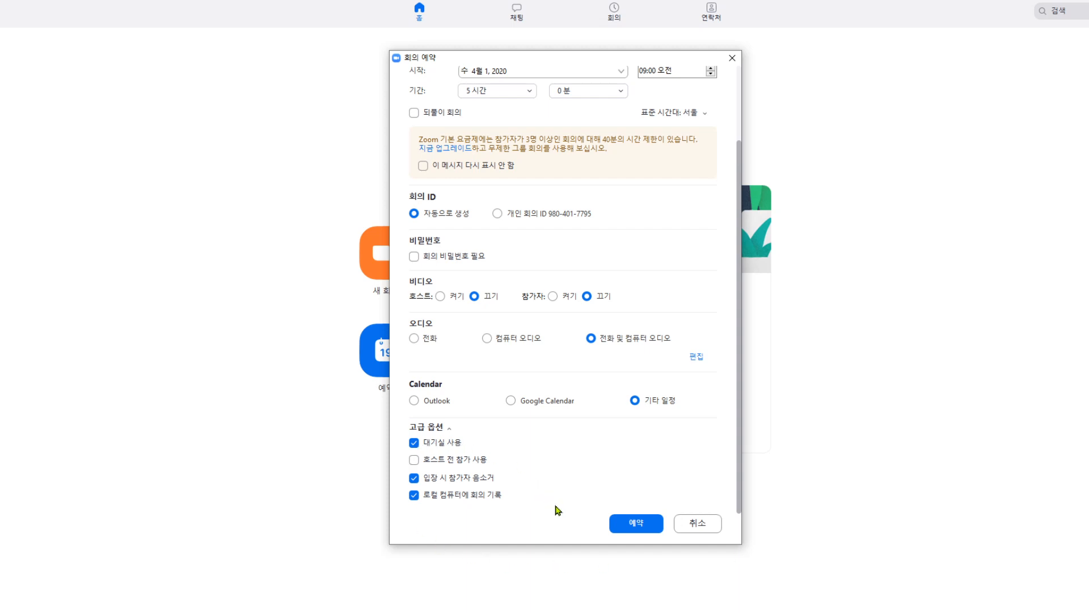
- Save the 교정학 및 실습 meeting with 예약 and close the invitation summary window
click(634, 523)
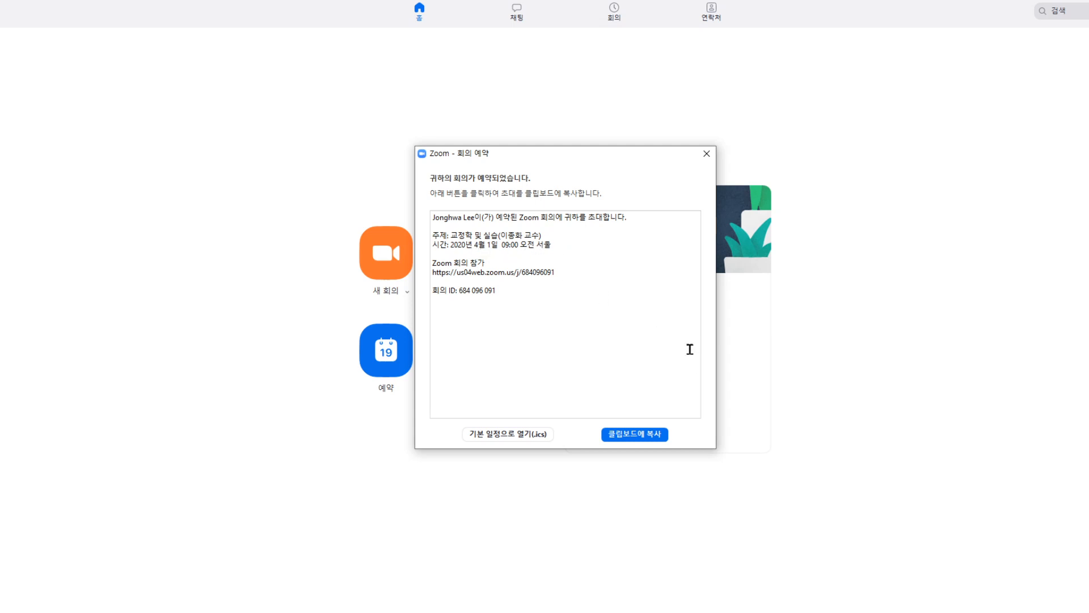
click(706, 154)
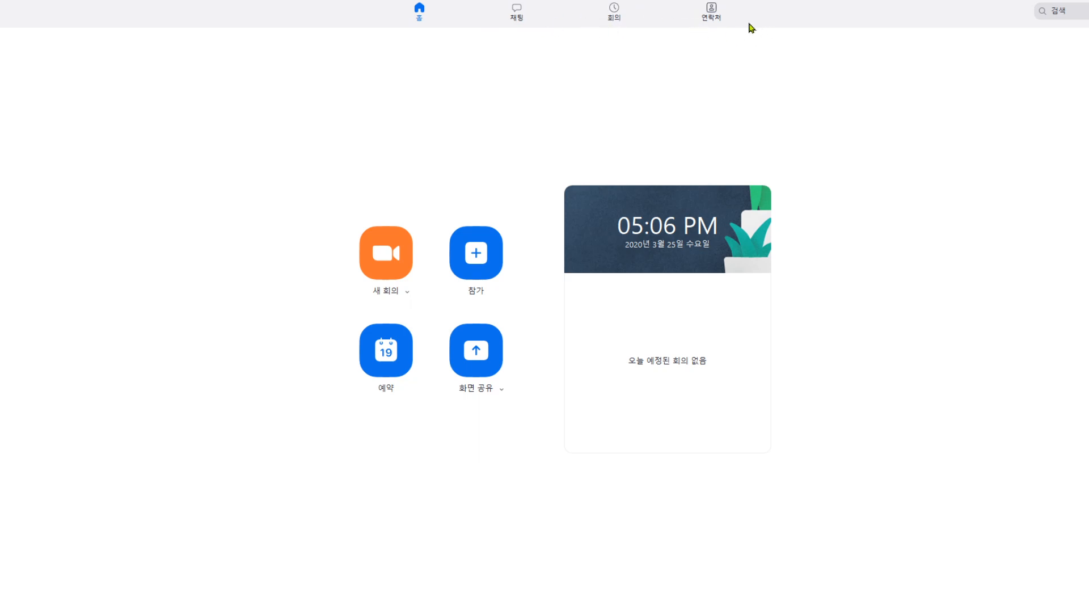
- Open the 교정학 및 실습 meeting (Apr 01, 9:00 AM–2:00 PM) from the 회의 tab for editing
click(614, 10)
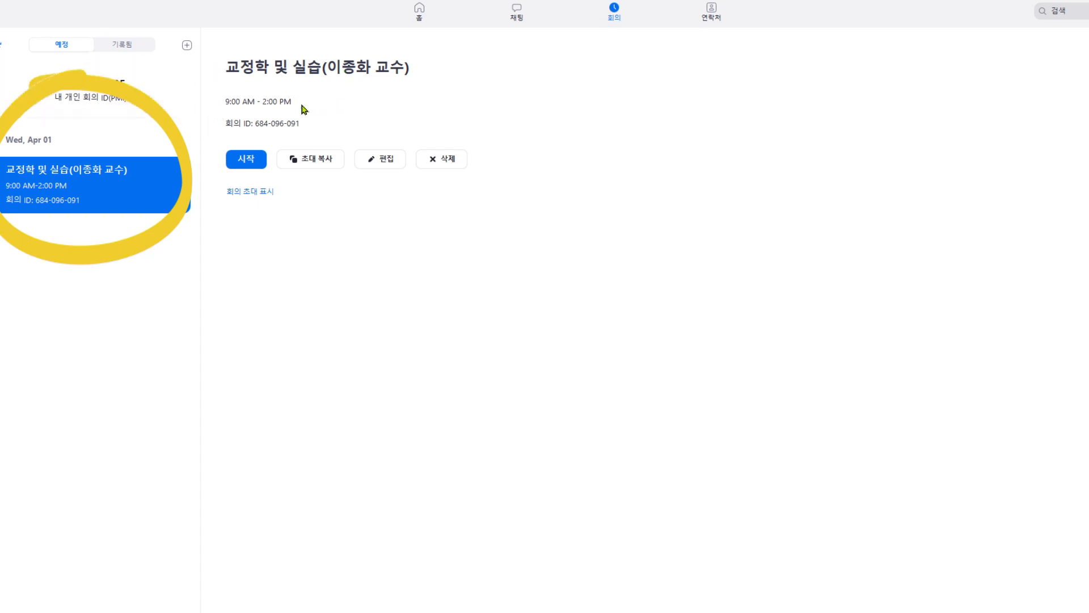
click(384, 160)
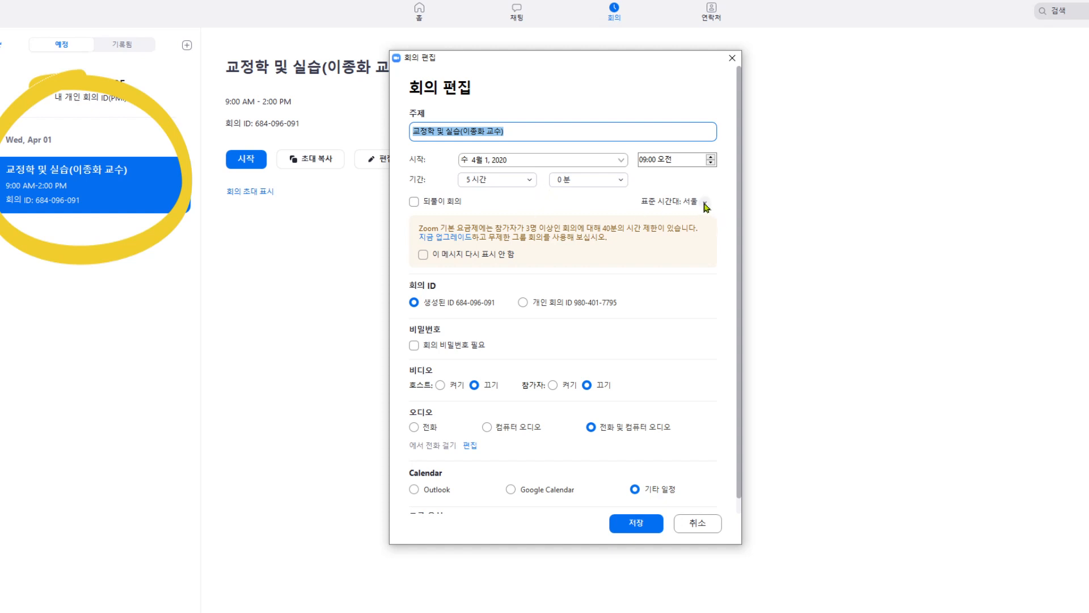
- Save the edited 교정학 및 실습 meeting so the updated invitation text appears
click(498, 386)
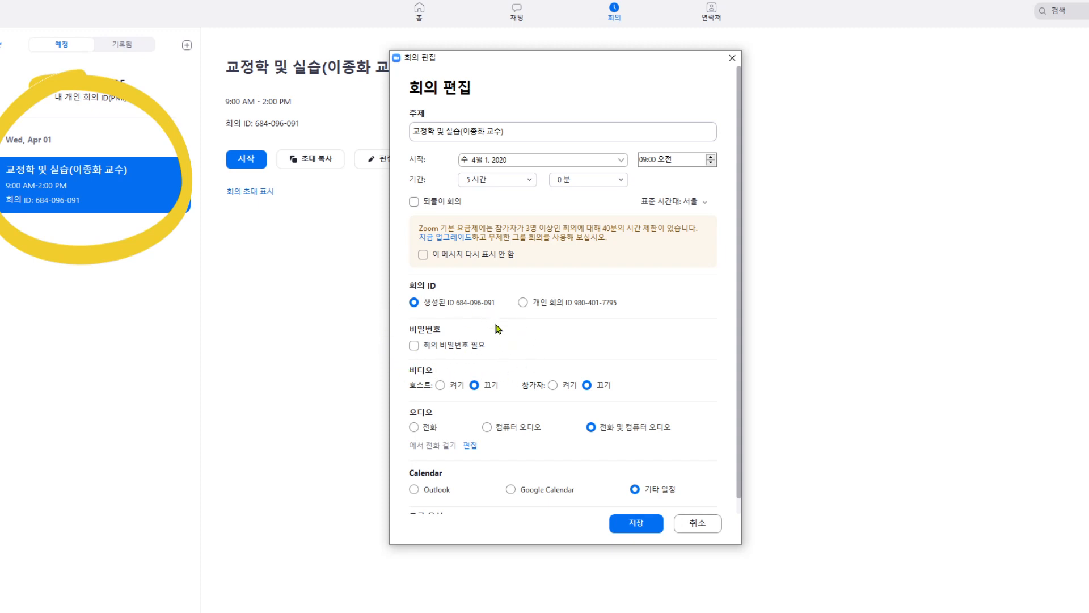
scroll(564, 445, down, 1)
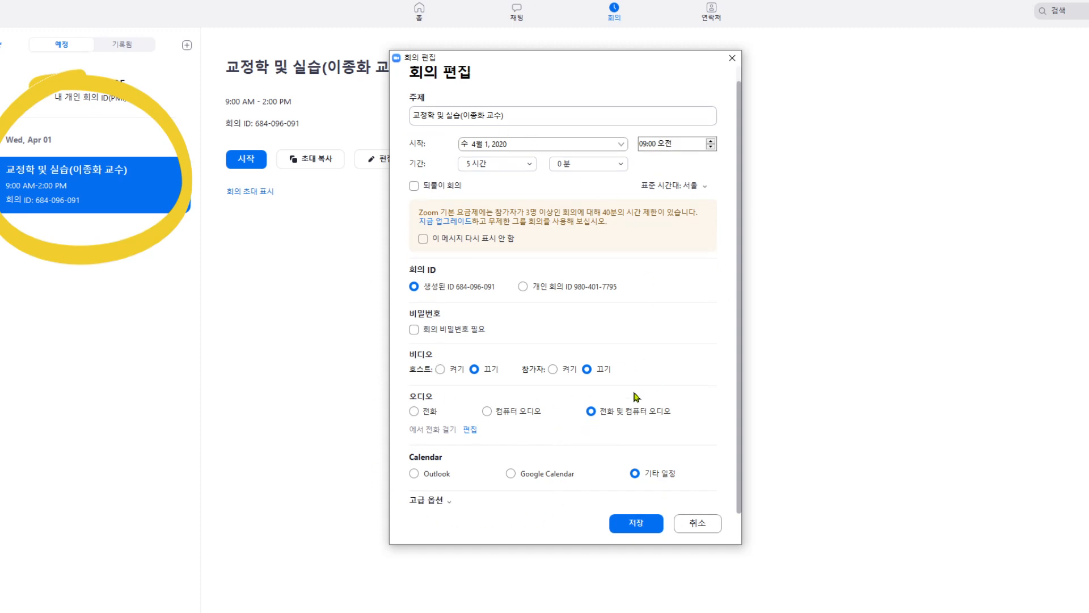
click(636, 527)
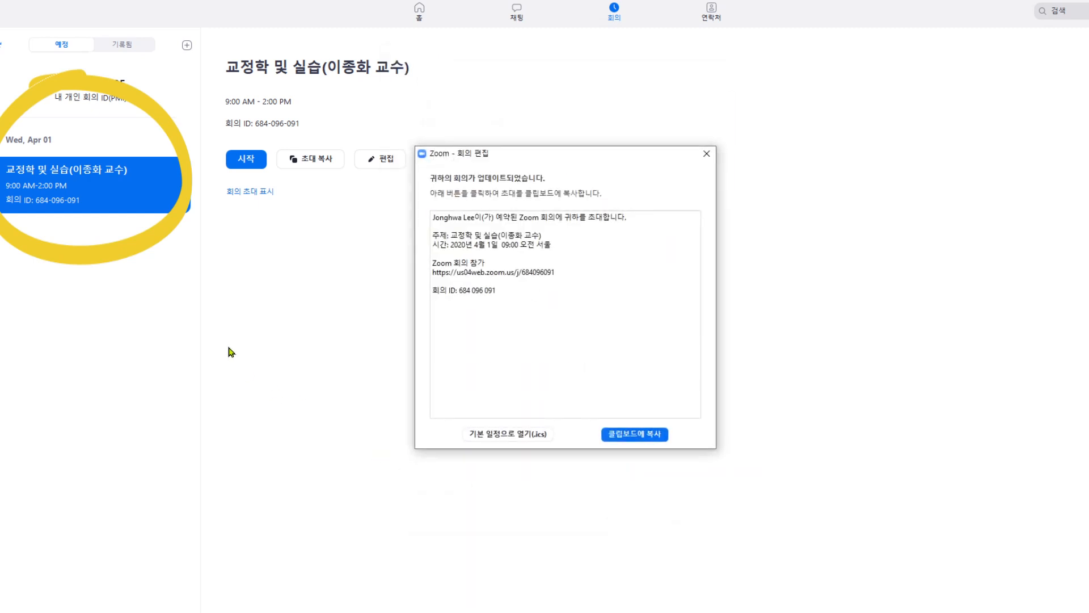
- Dismiss the updated-meeting invitation notice and start a new instant meeting
click(706, 153)
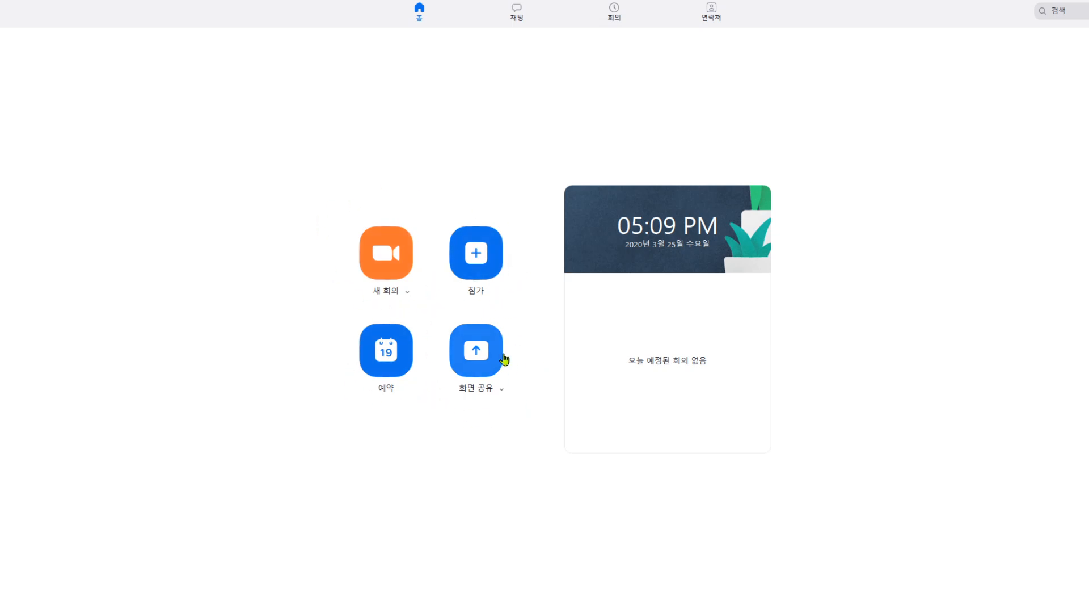
click(390, 254)
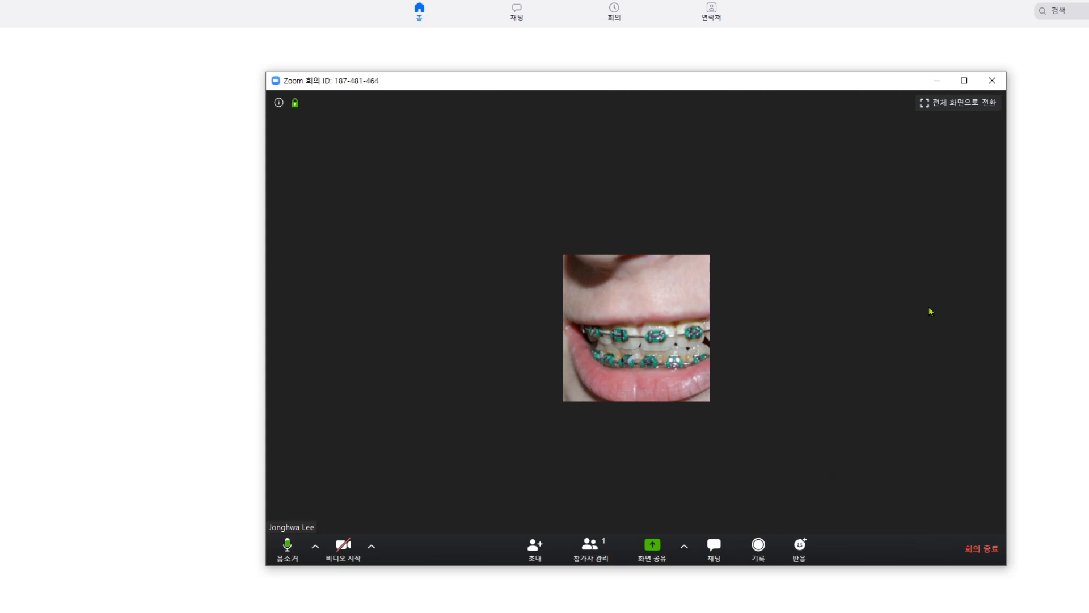
click(964, 80)
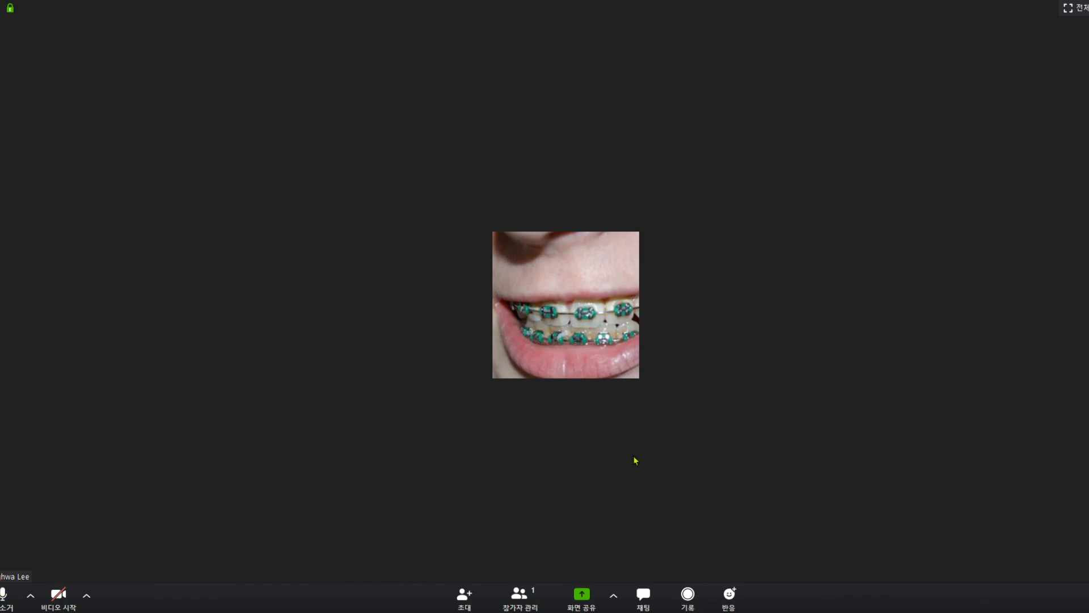
- Review the available microphone, speaker and camera options, then toggle the participants list
click(59, 594)
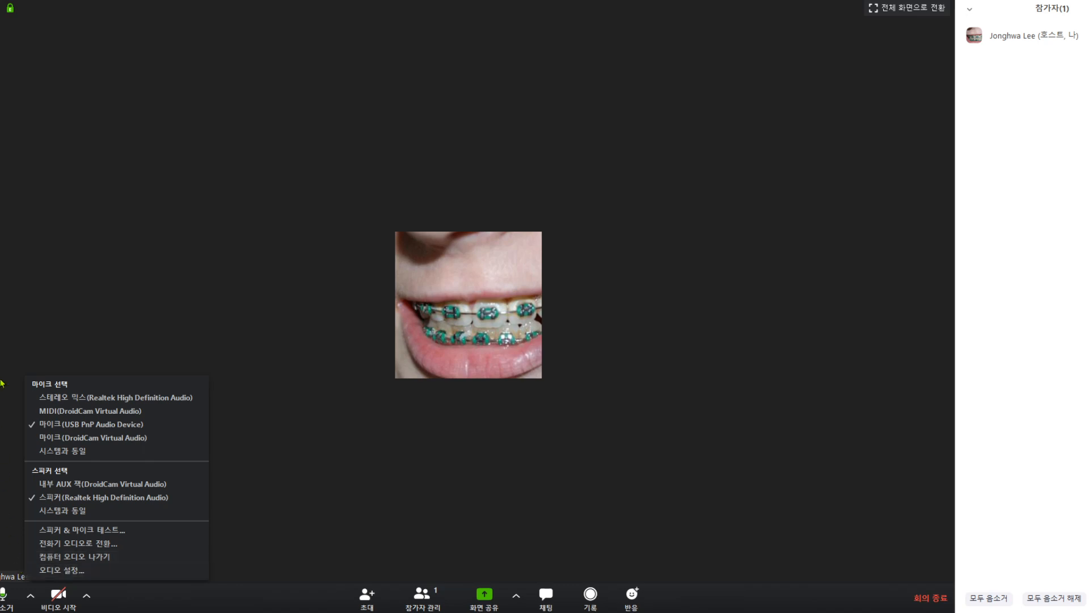
click(253, 528)
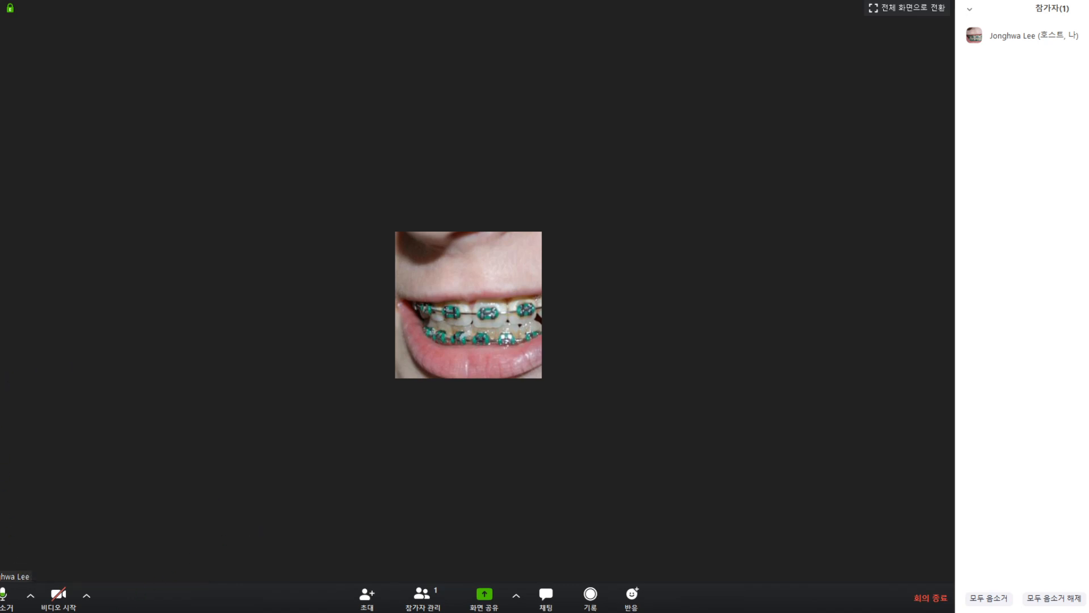
click(87, 596)
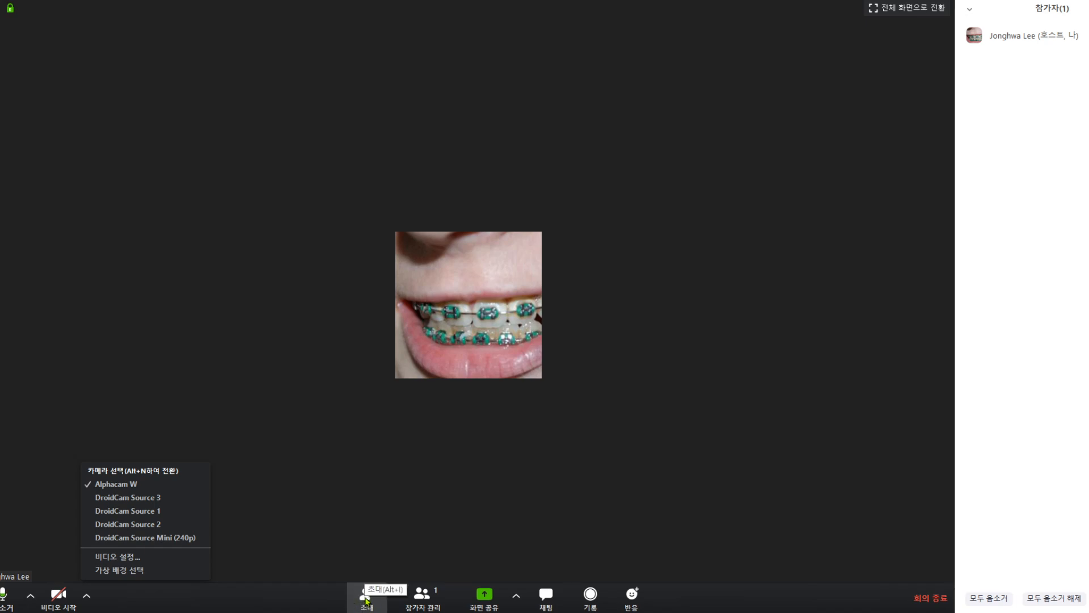
click(422, 599)
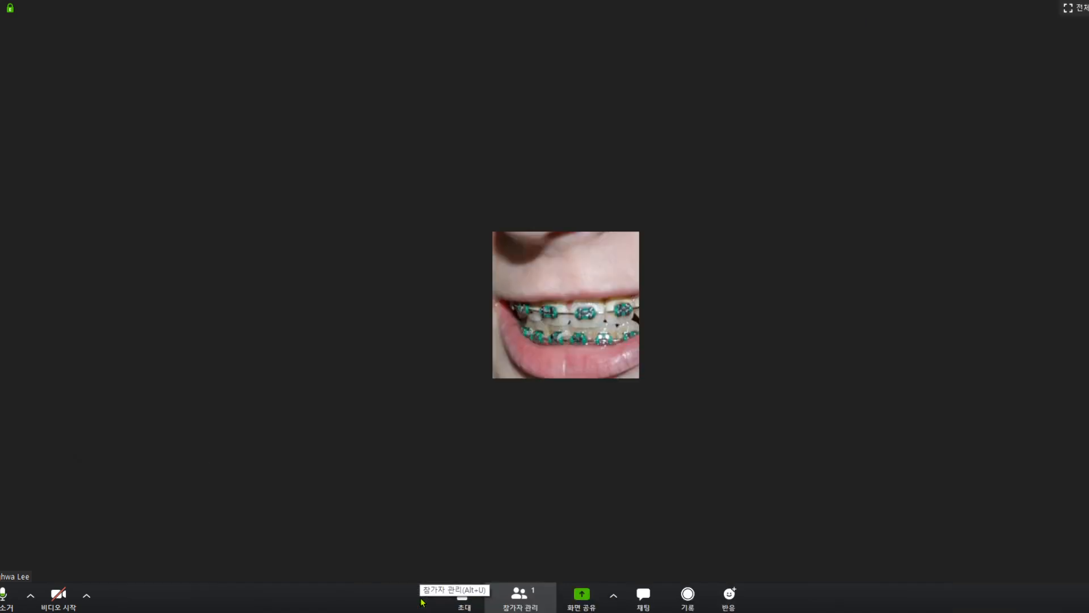
click(520, 595)
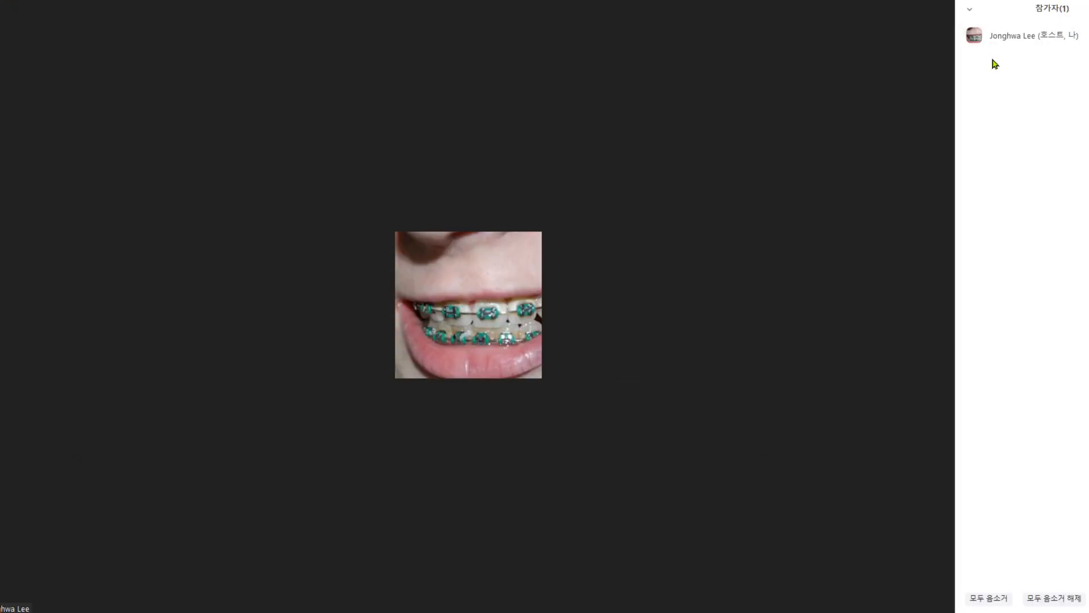
- Post 안녕하세요. to everyone in the group chat and begin recording the meeting
mouse_move(1052, 36)
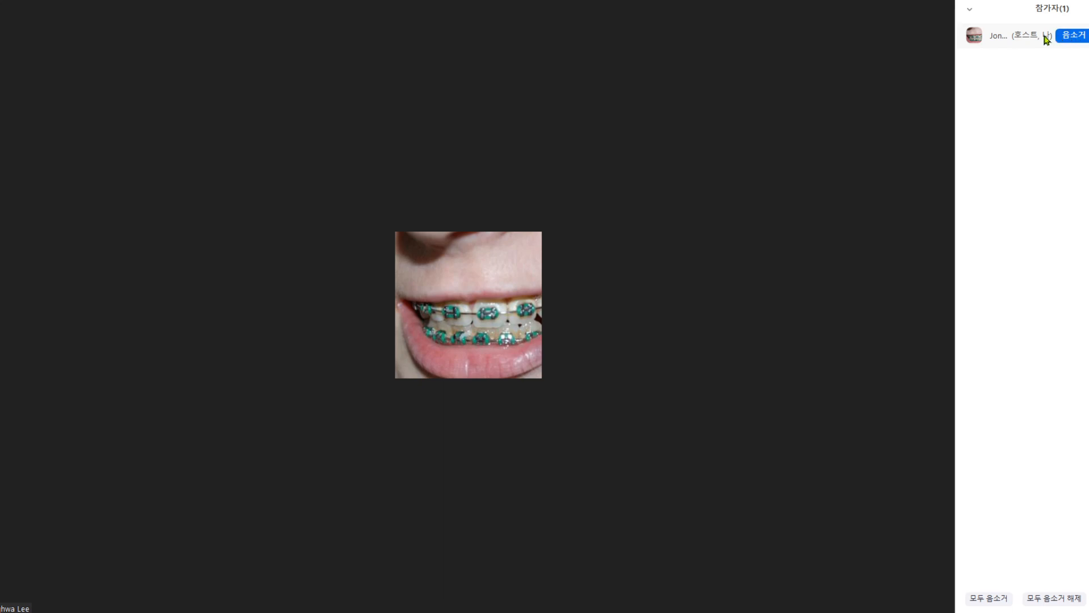
click(542, 595)
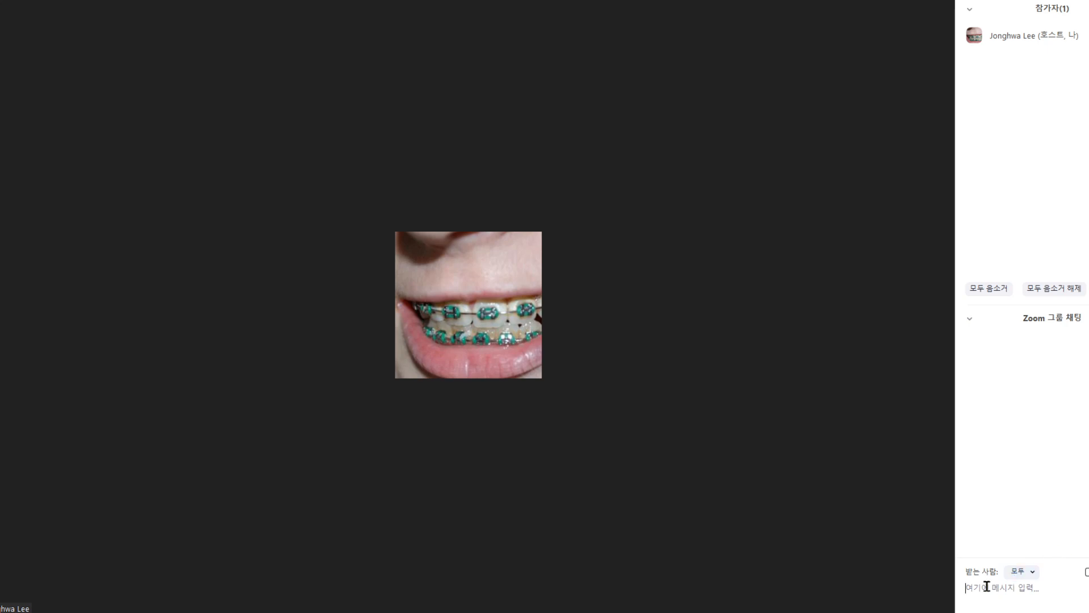
text(d)
key(BackSpace)
text(ㅇ)
text(녕하세요)
text(.)
key(Return)
click(597, 604)
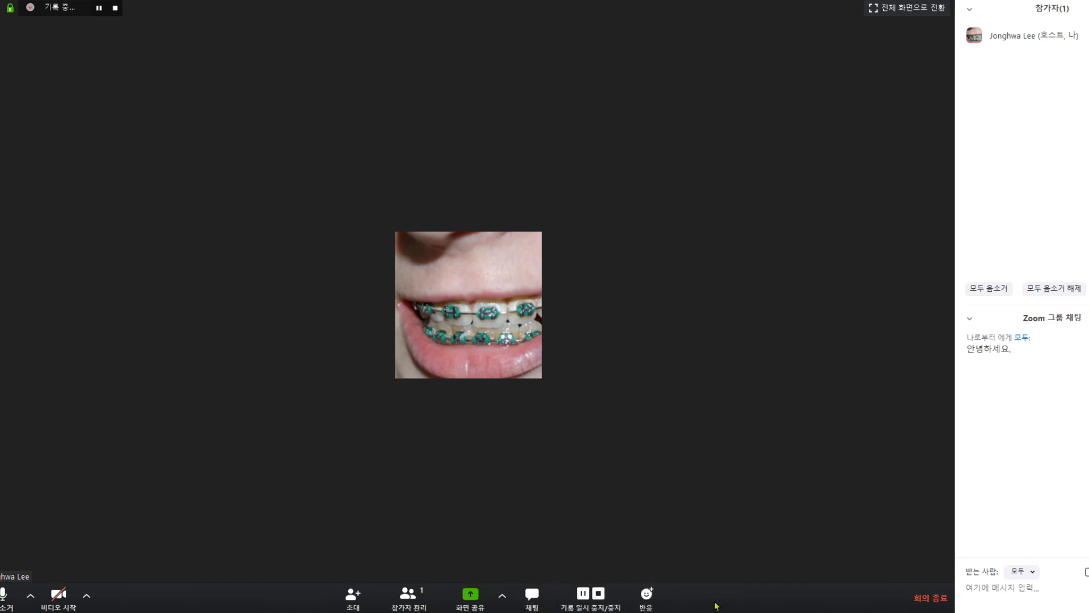
- Send a thumbs-up reaction in the meeting
click(647, 593)
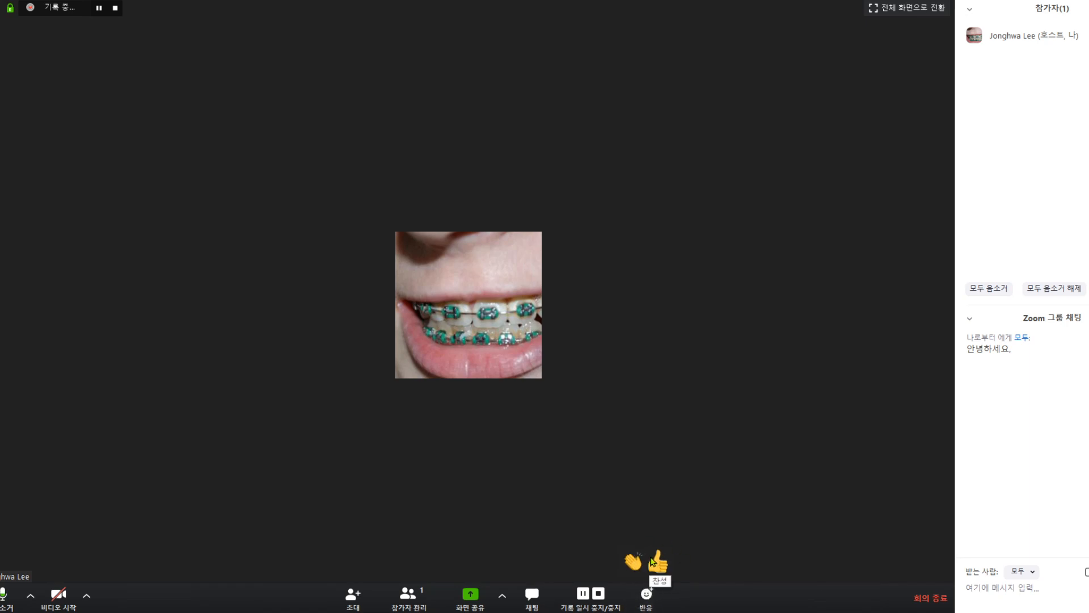
click(654, 563)
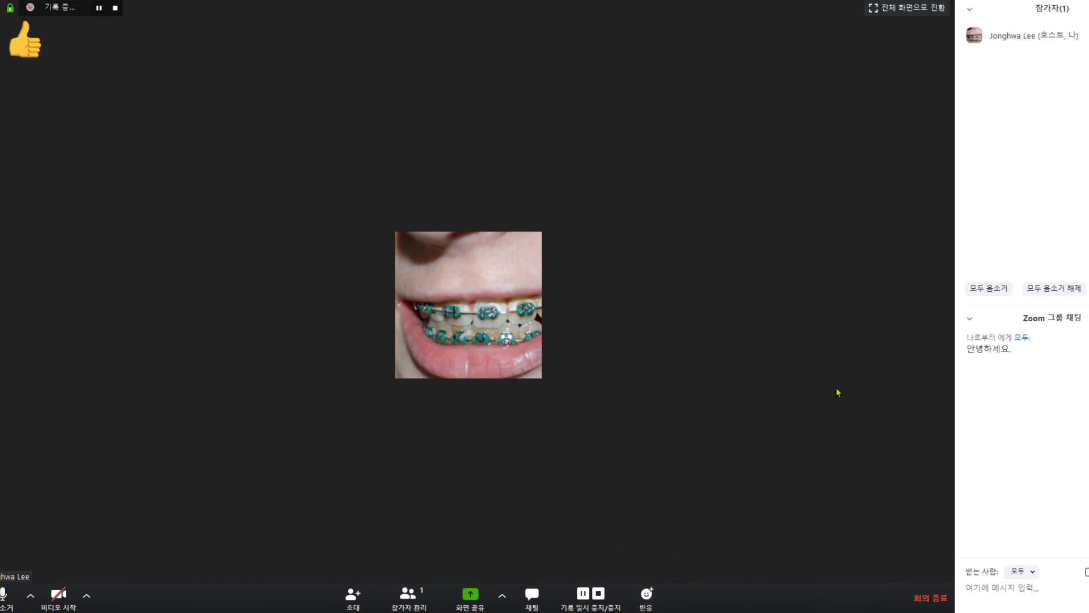